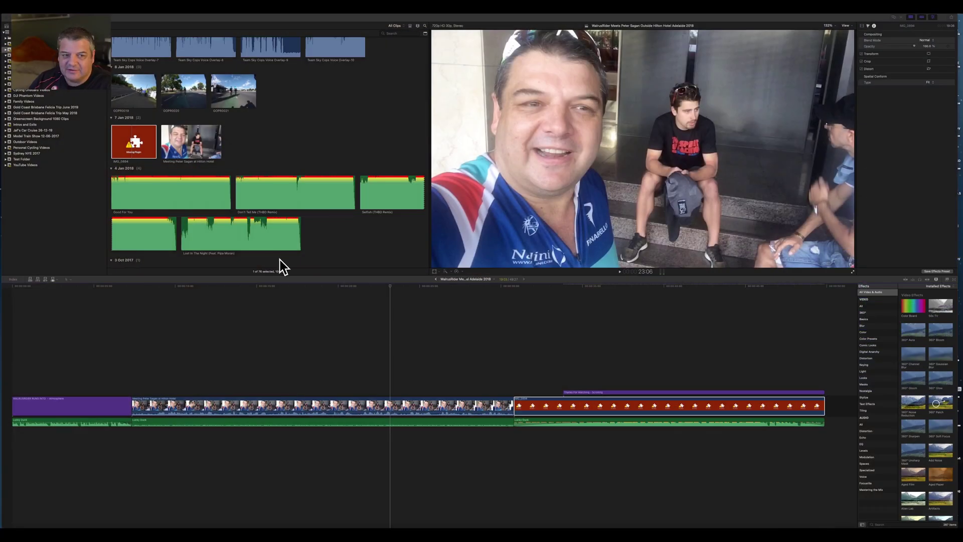
Step: Select IMG_0894 in the browser and its red Missing Plugin clip in the timeline
left_click(391, 287)
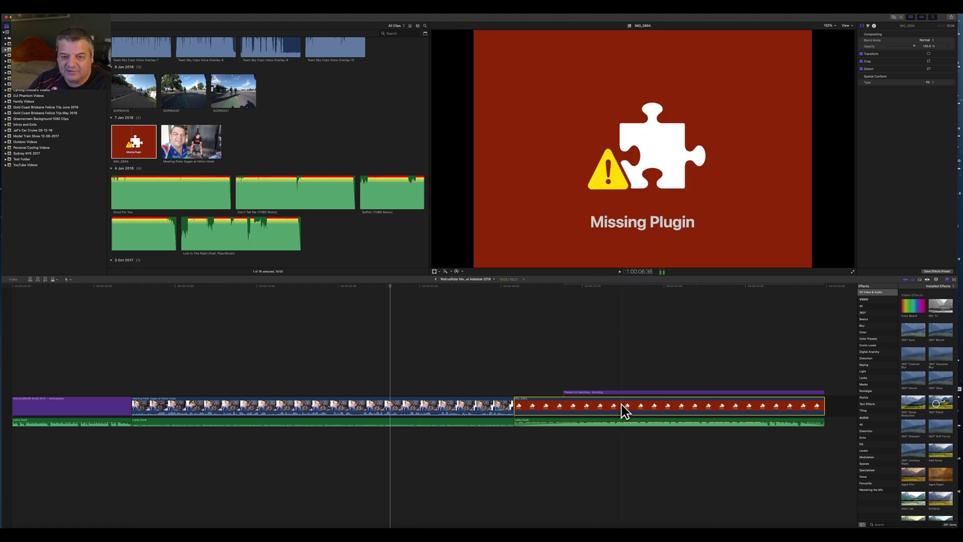
left_click(137, 148)
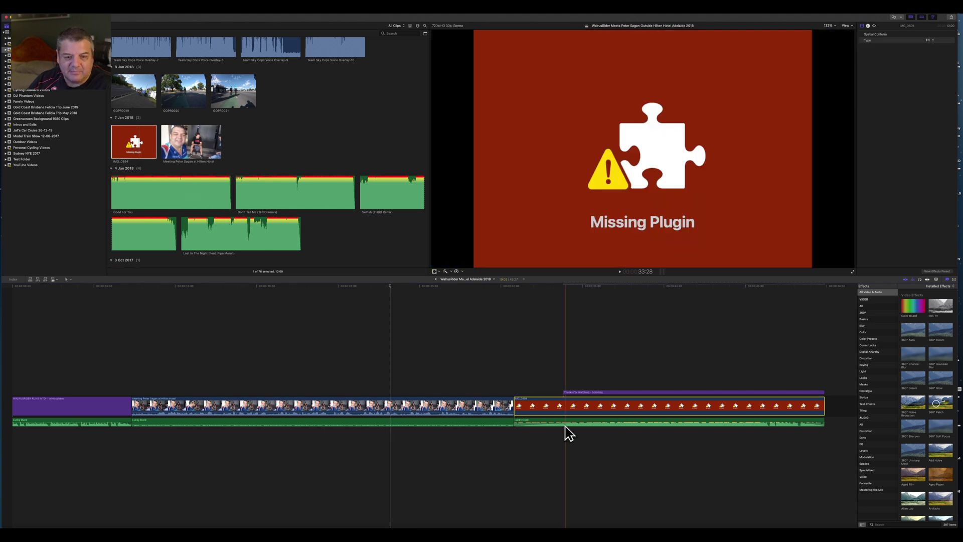
left_click(569, 407)
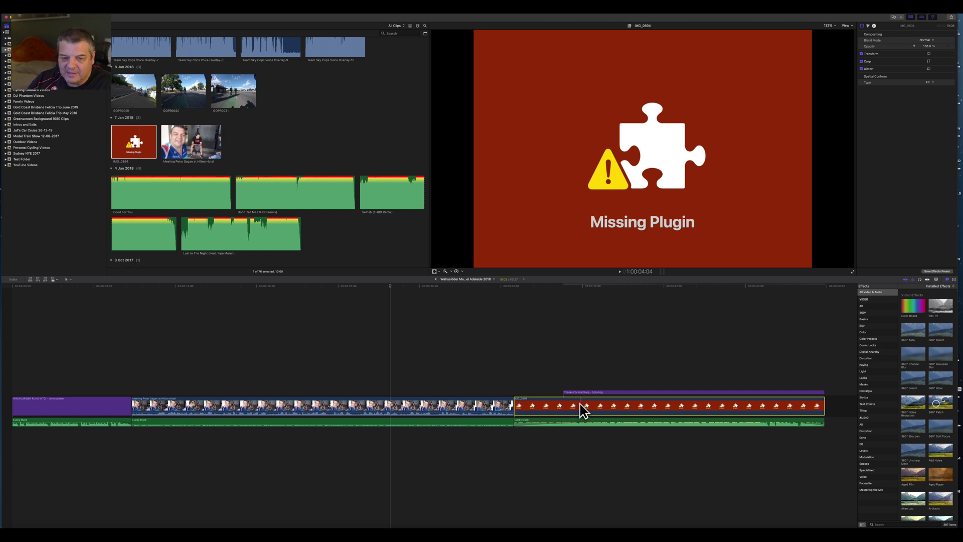
Step: Reveal the timeline's IMG_0894 clip in the browser and bring up its context menu there
right_click(581, 405)
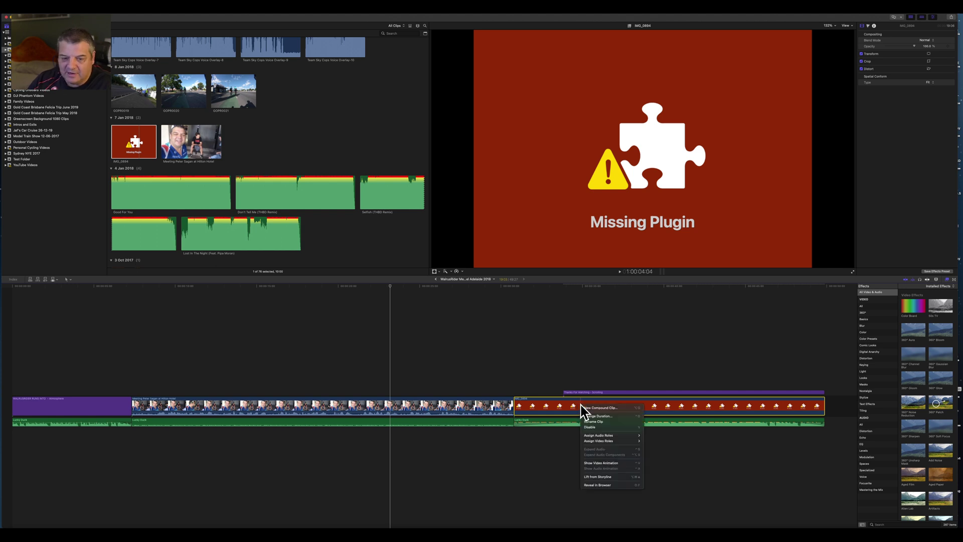
left_click(610, 486)
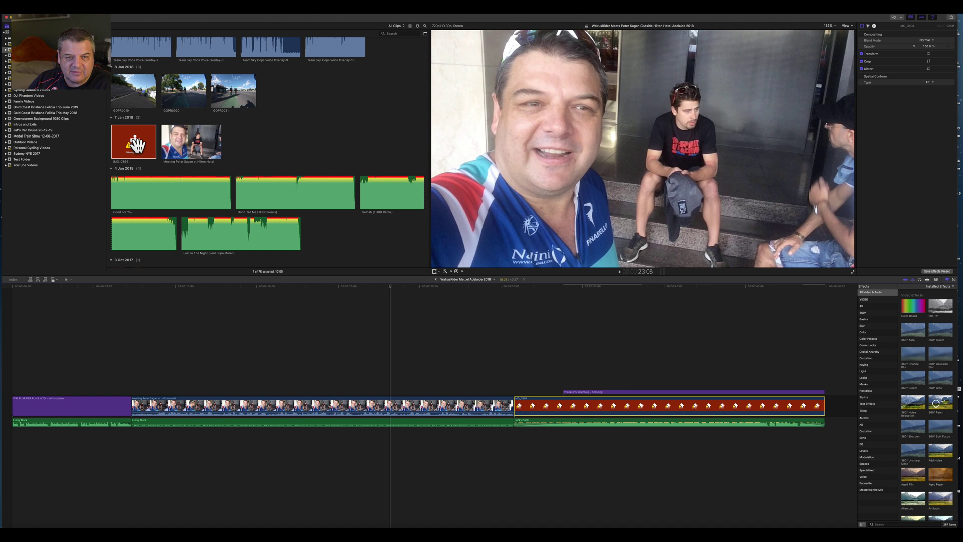
left_click(140, 145)
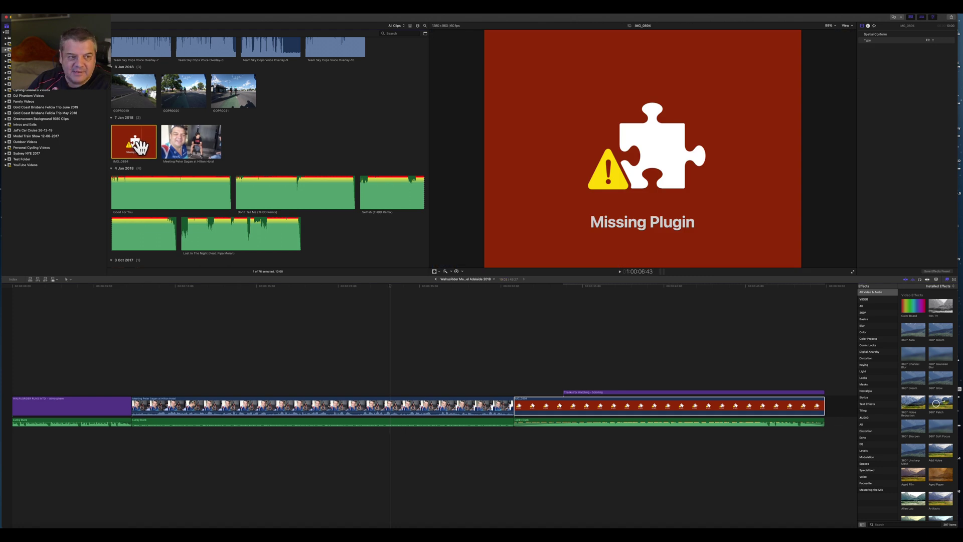
right_click(142, 147)
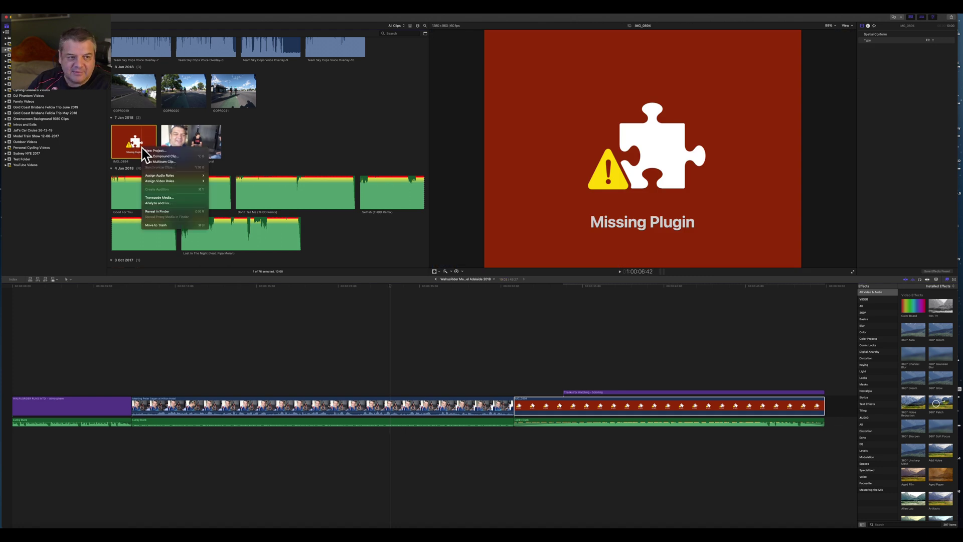
left_click(163, 211)
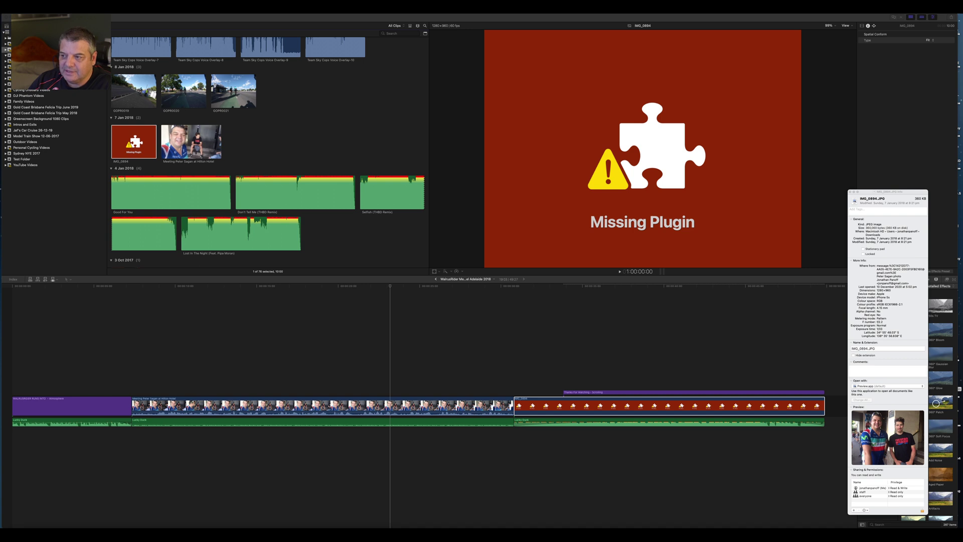
mouse_move(604, 116)
left_mouse_down()
mouse_move(580, 186)
mouse_move(591, 89)
mouse_move(579, 79)
left_mouse_up()
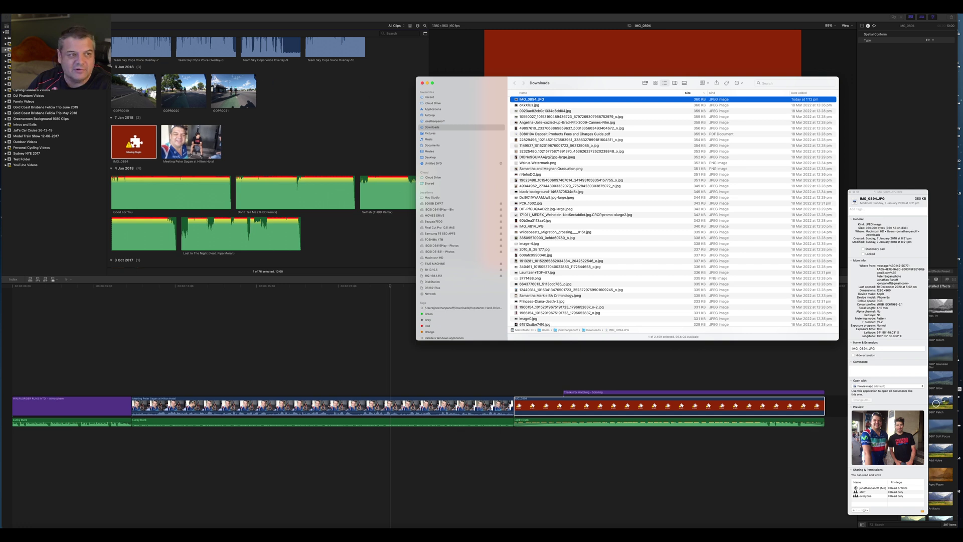
left_click(35, 7)
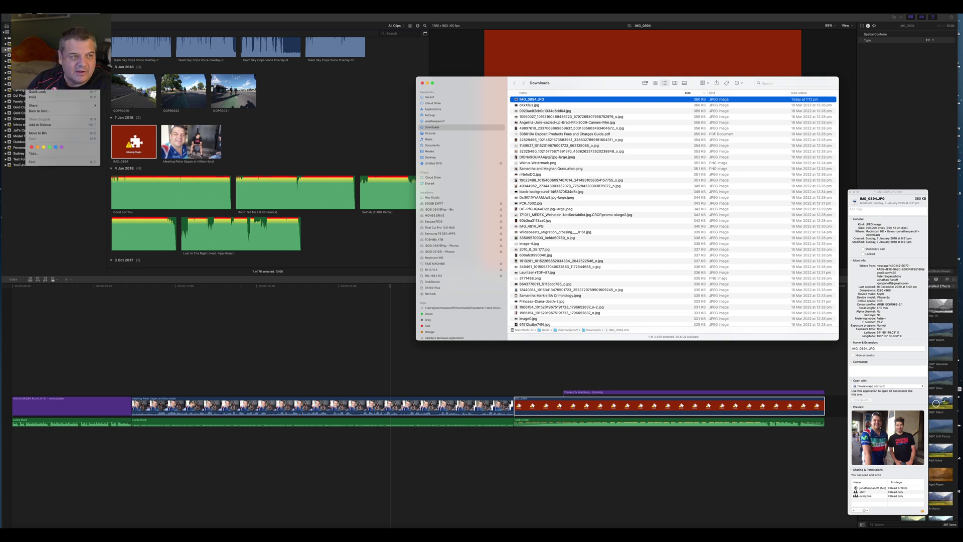
key("Escape")
key("super+Tab")
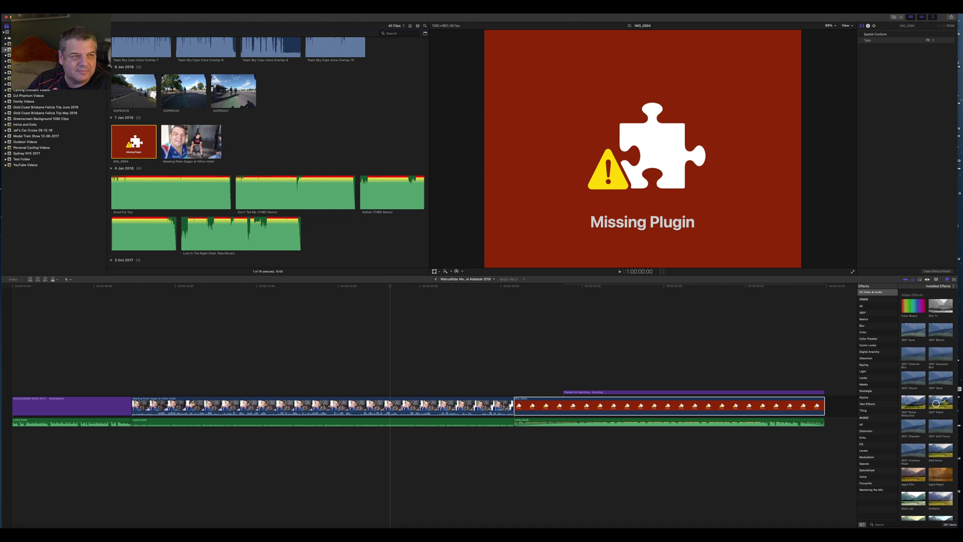
Step: Relink IMG_0894.jpg's original media to IMG_0894.JPG, found by searching '894' in Downloads
left_click(35, 7)
mouse_move(128, 50)
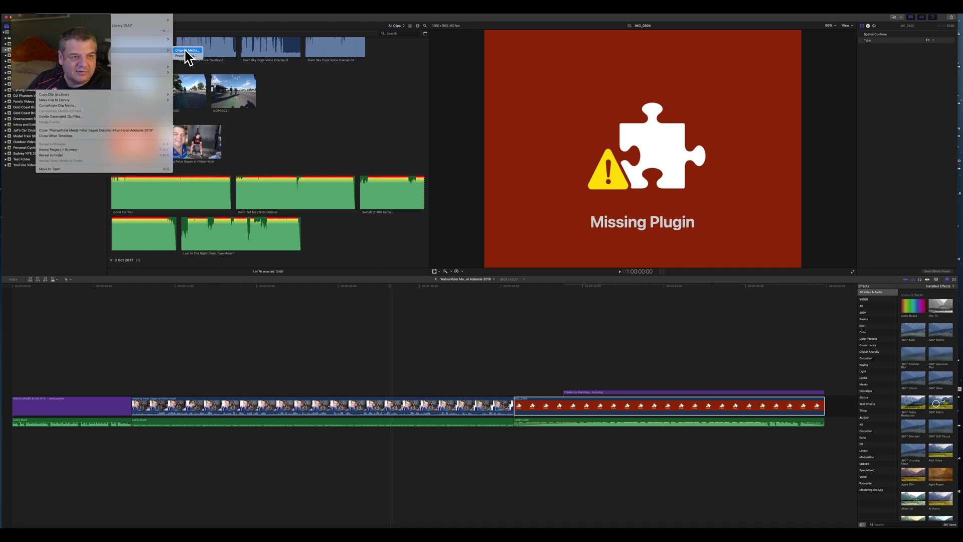
left_click(187, 52)
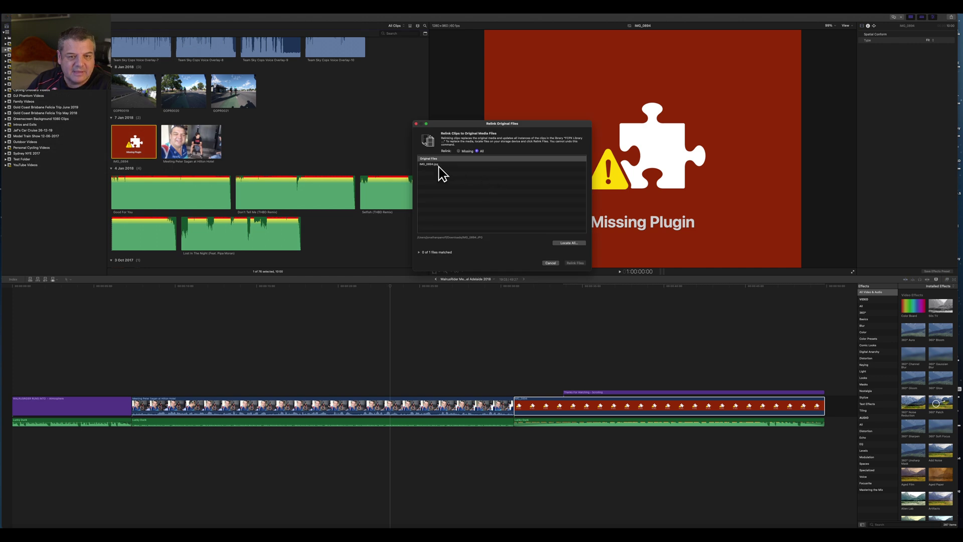
left_click(440, 165)
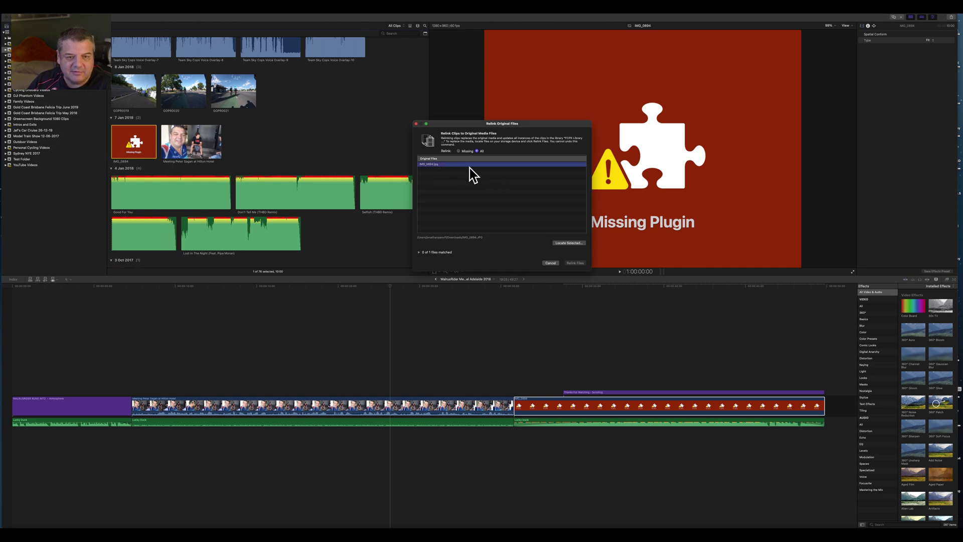
left_click(573, 246)
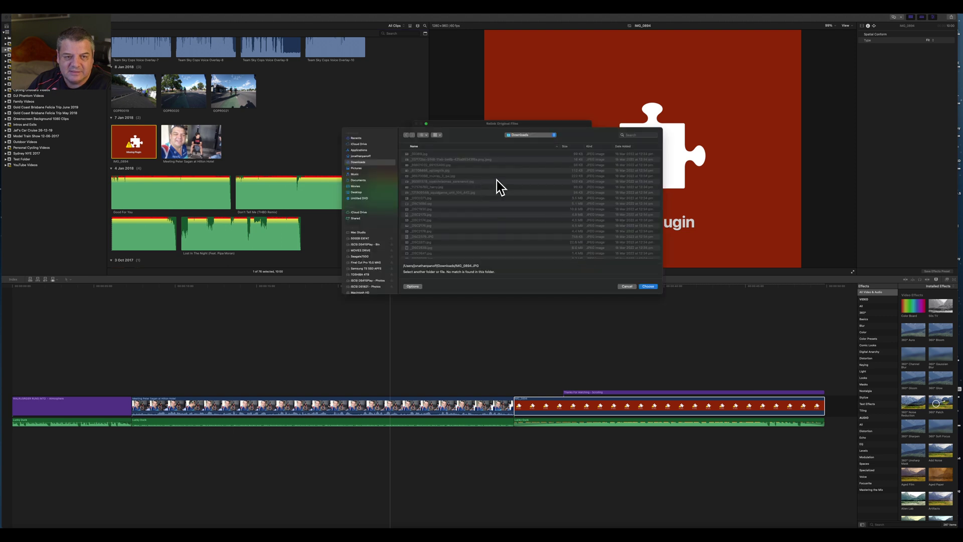
left_click(634, 136)
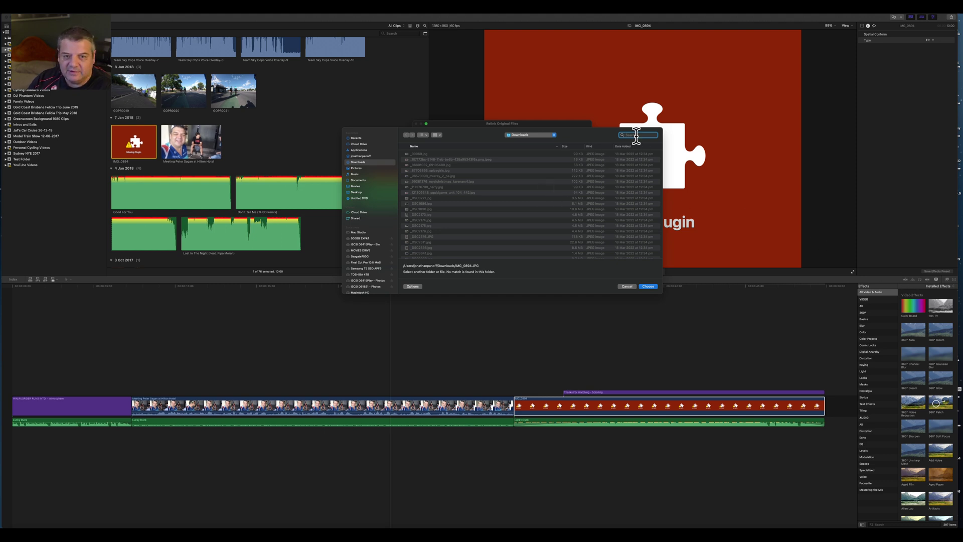
type("2894")
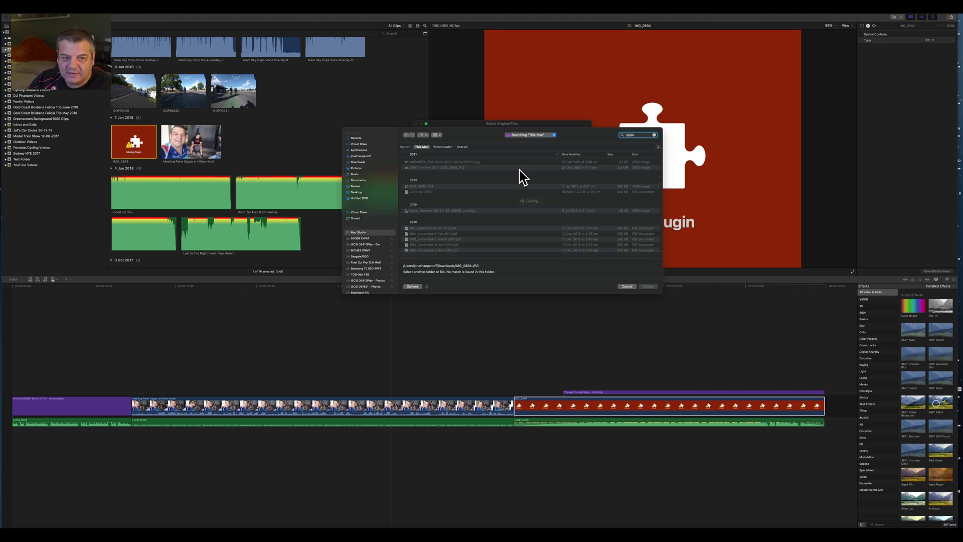
left_click(445, 147)
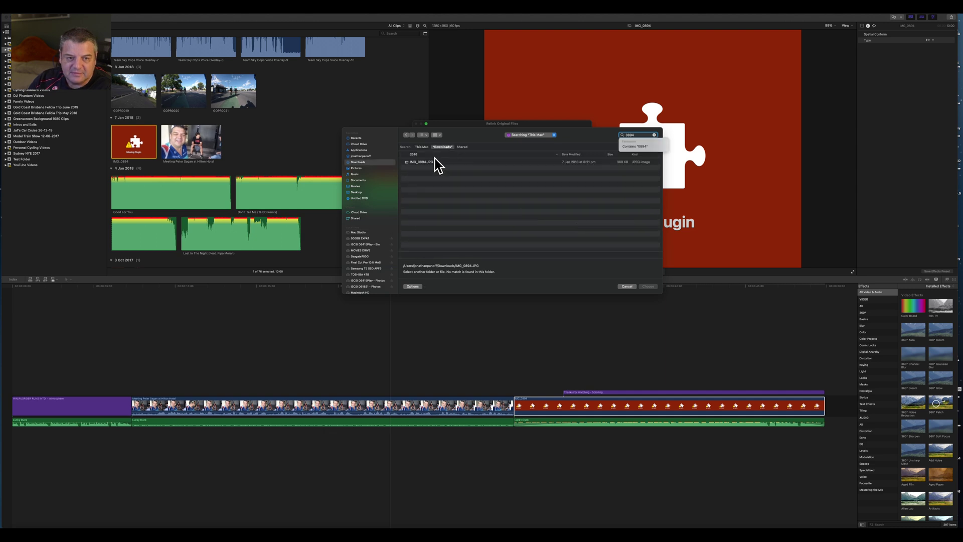
left_click(436, 162)
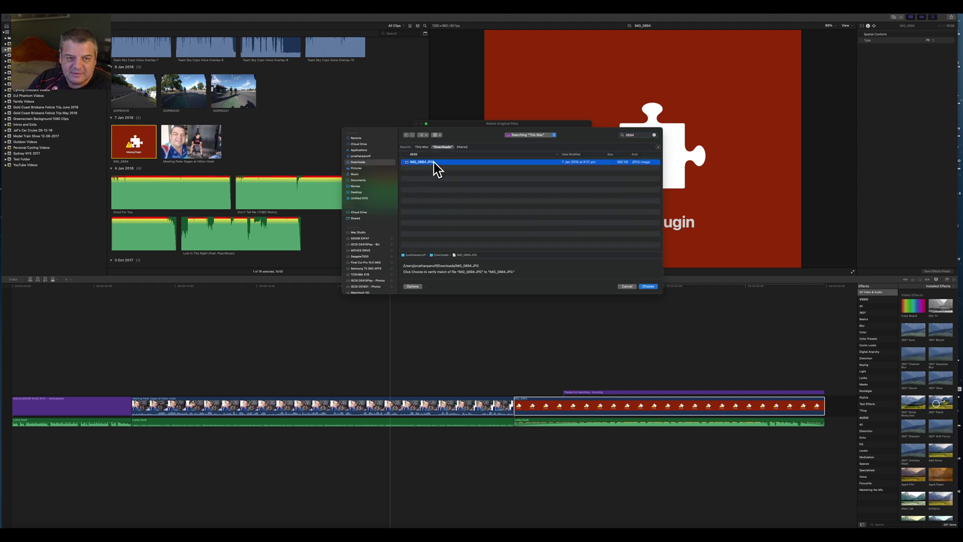
left_click(648, 286)
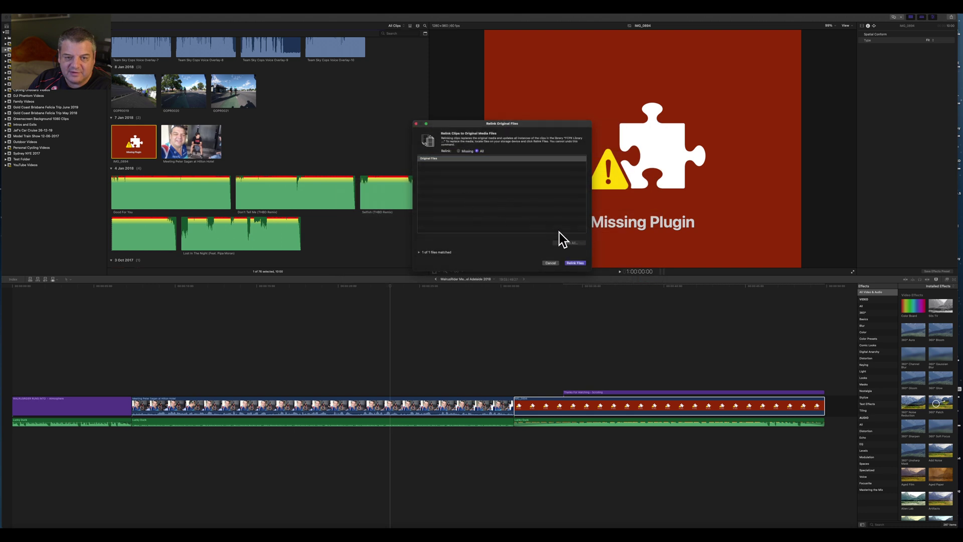
left_click(578, 262)
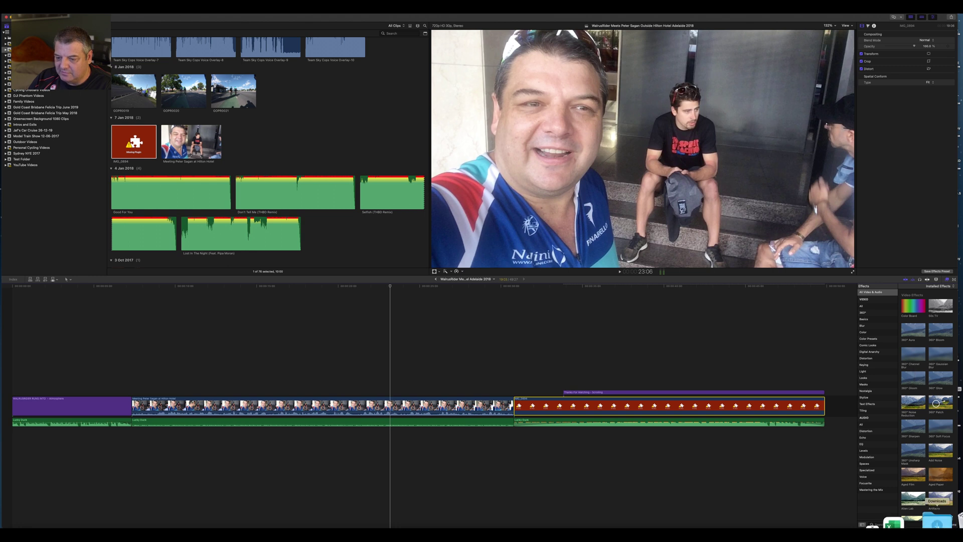
Step: Open the Downloads and YouTube Temp Folder windows side by side in Finder
right_click(939, 520)
left_click(938, 498)
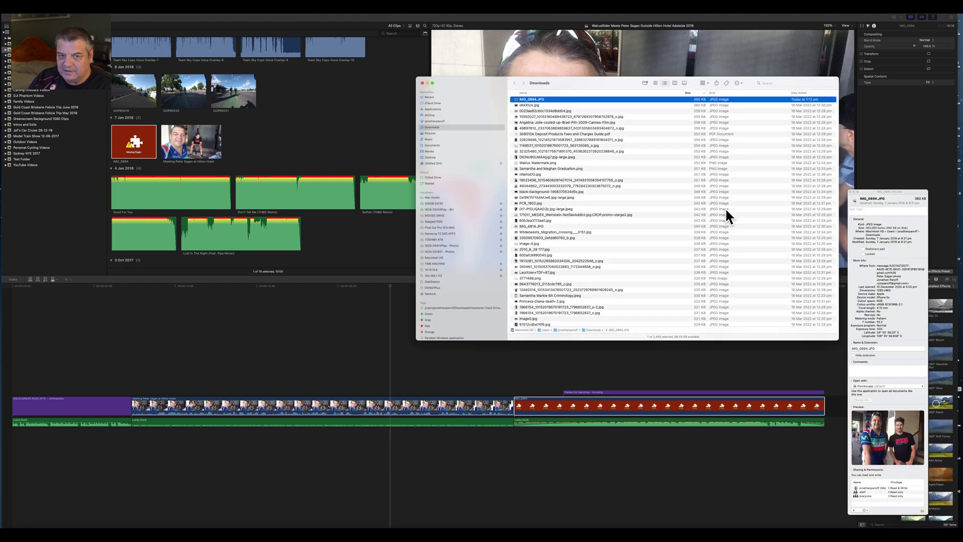
left_click_drag(632, 83, 570, 44)
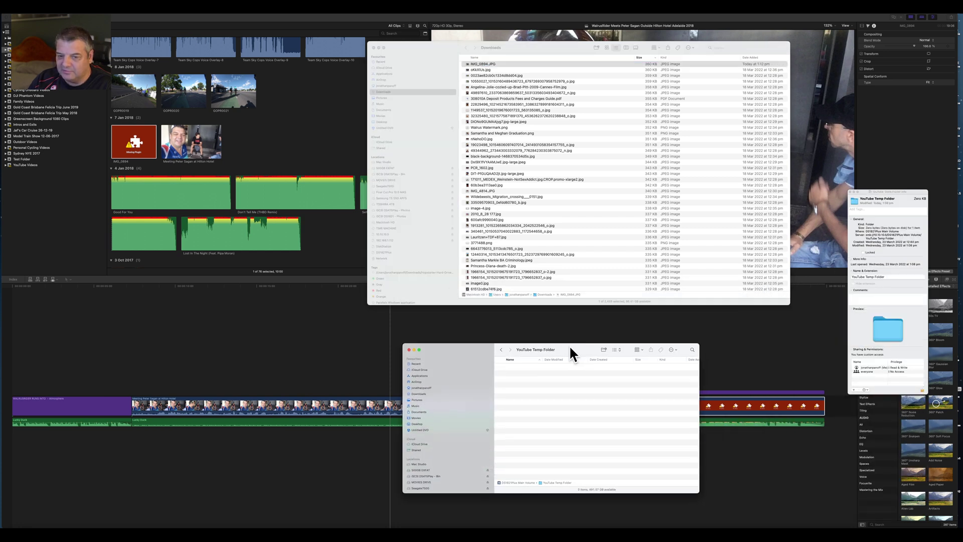
left_click_drag(569, 345, 520, 314)
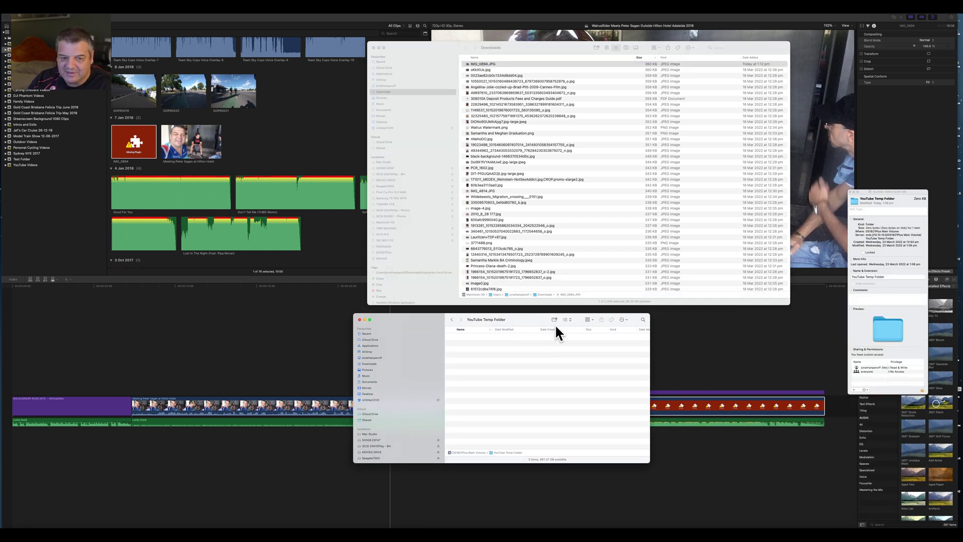
left_click_drag(508, 324, 545, 322)
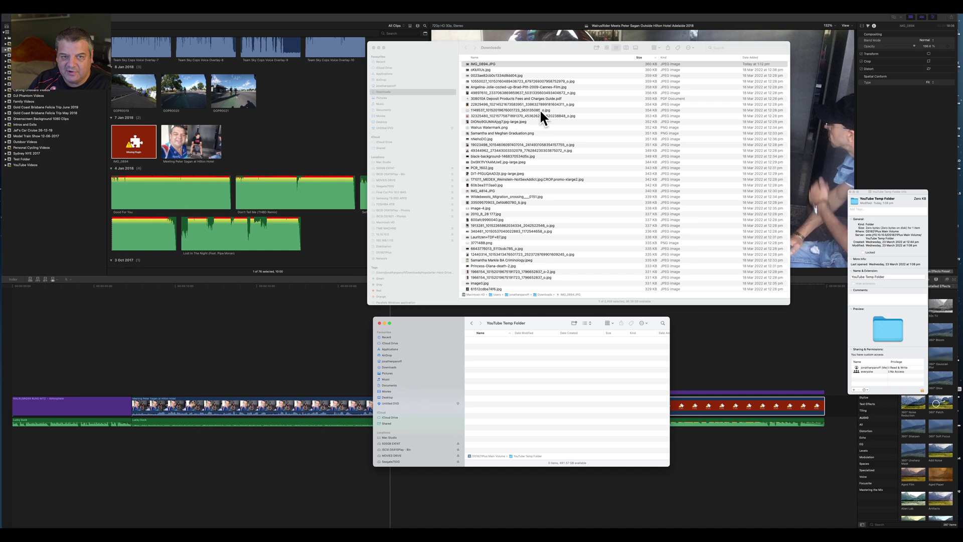
Step: Move IMG_0894.JPG into the YouTube Temp Folder and close the Finder windows
left_click(507, 64)
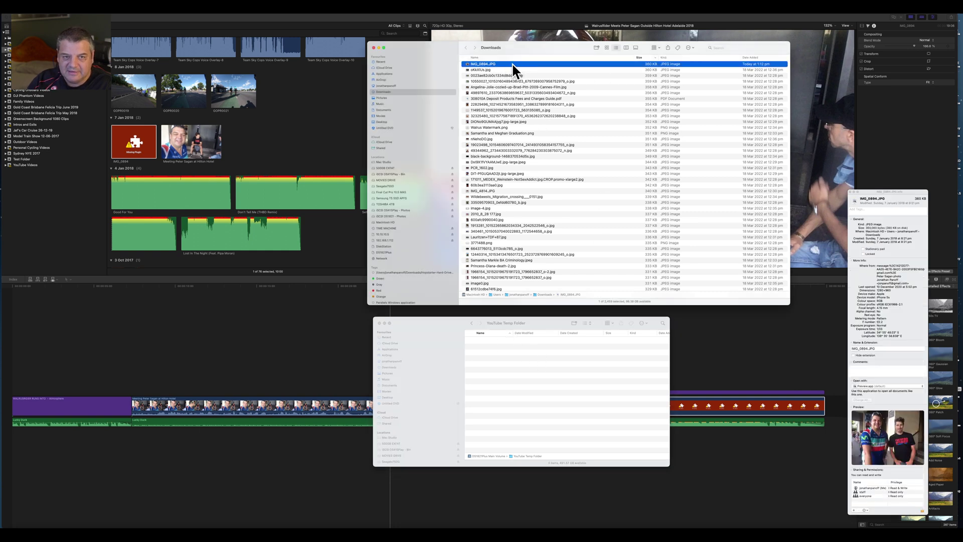
left_click_drag(544, 145, 570, 377)
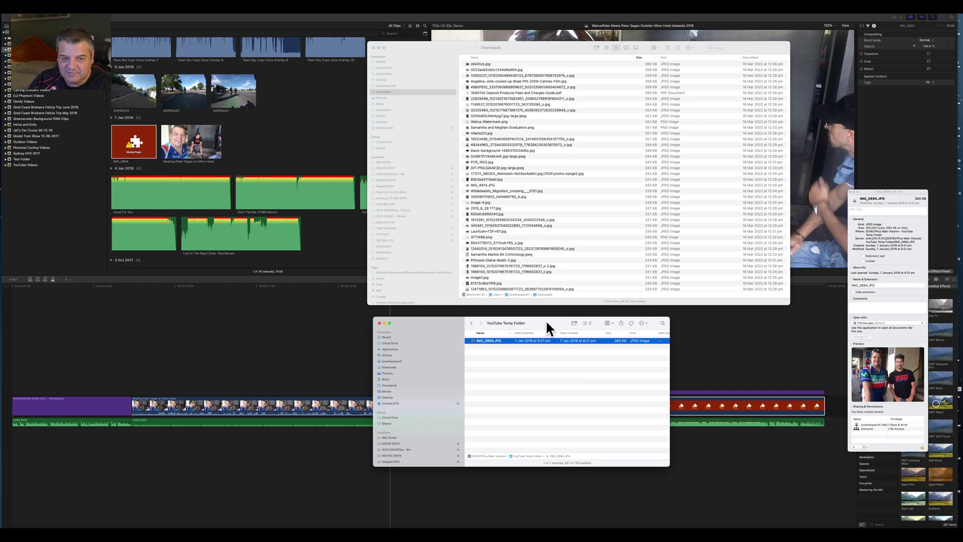
left_click_drag(547, 323, 557, 338)
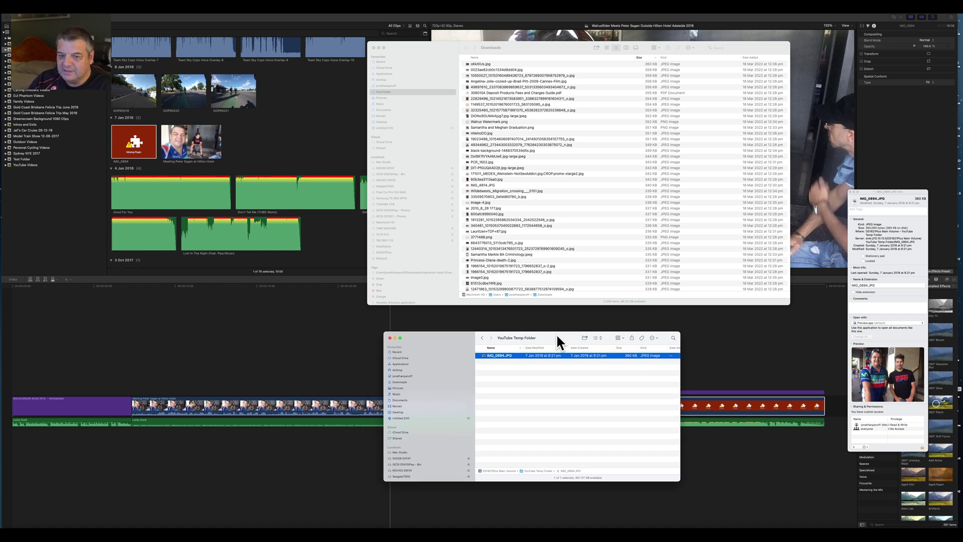
left_click_drag(557, 335, 574, 340)
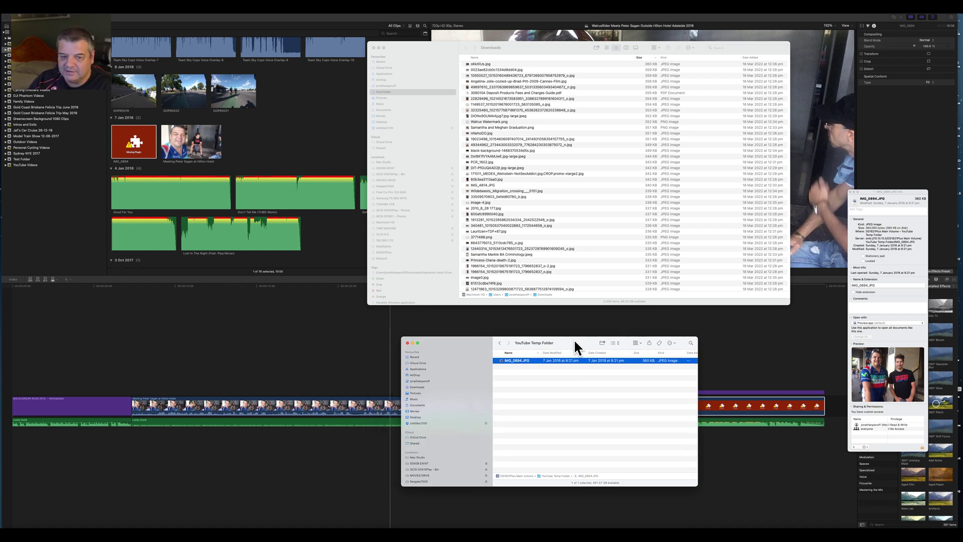
key("super+w")
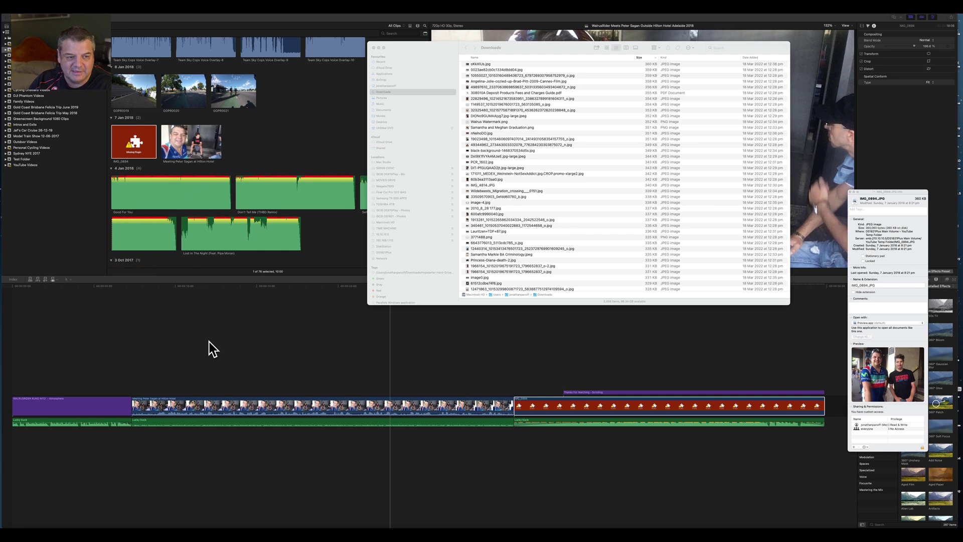
key("super+Tab")
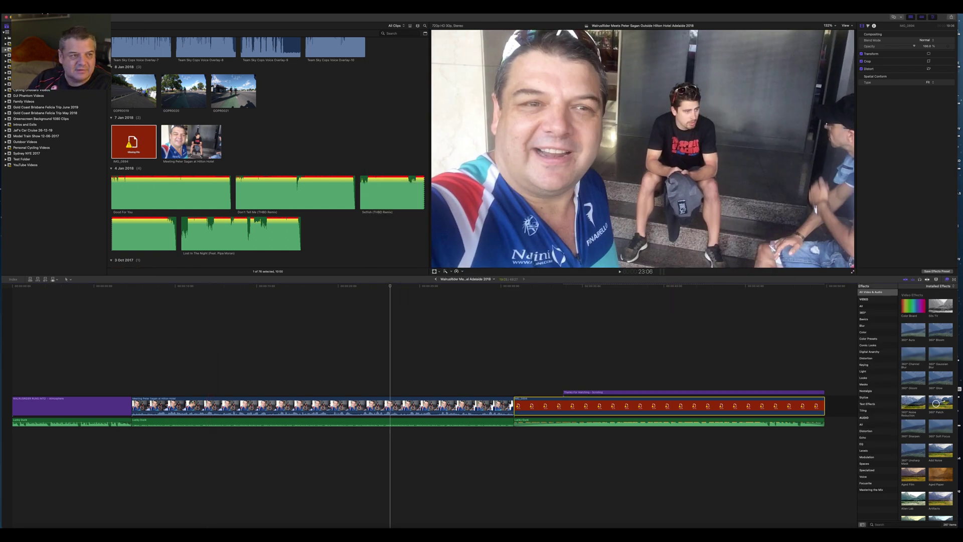
Step: Relink IMG_0894.jpg to its moved file on the DS1821Plus Main Volume
left_click(135, 146)
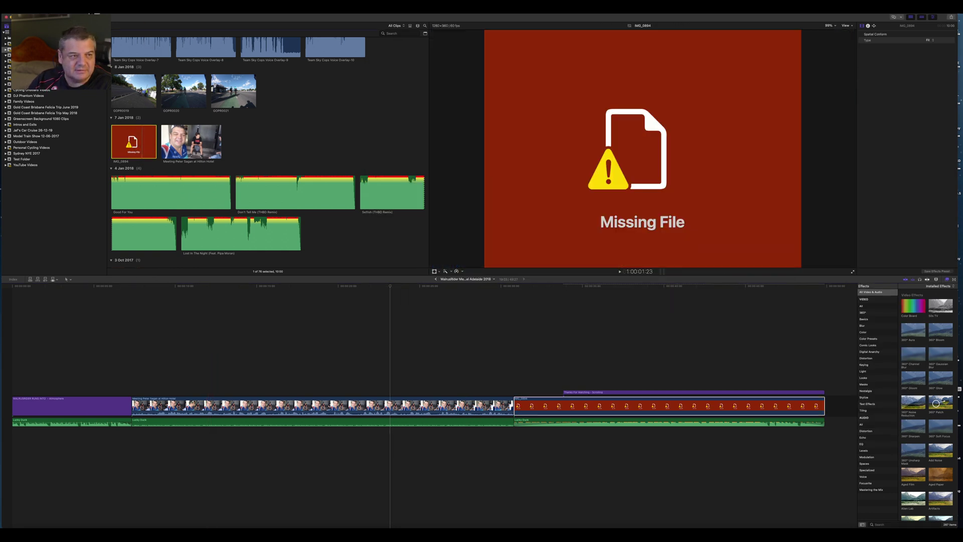
left_click(45, 6)
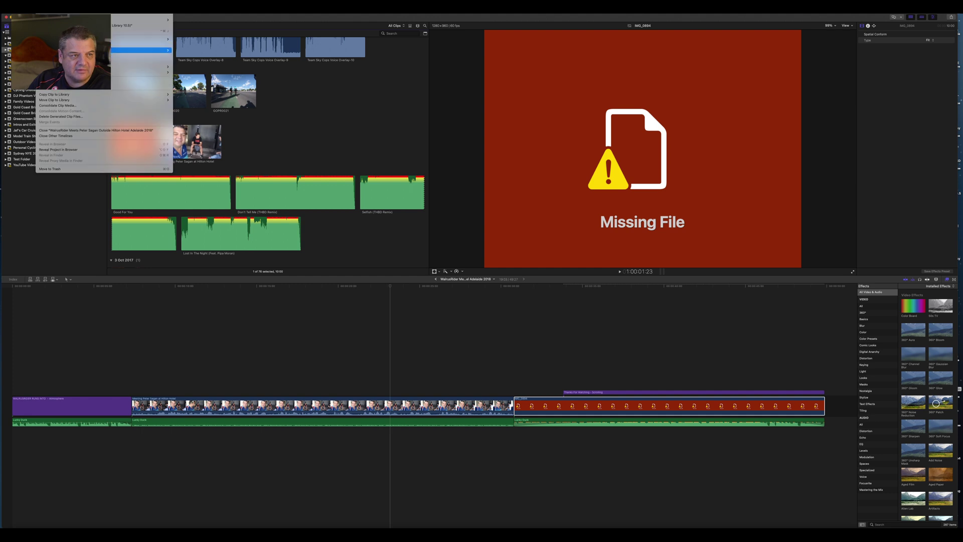
mouse_move(113, 49)
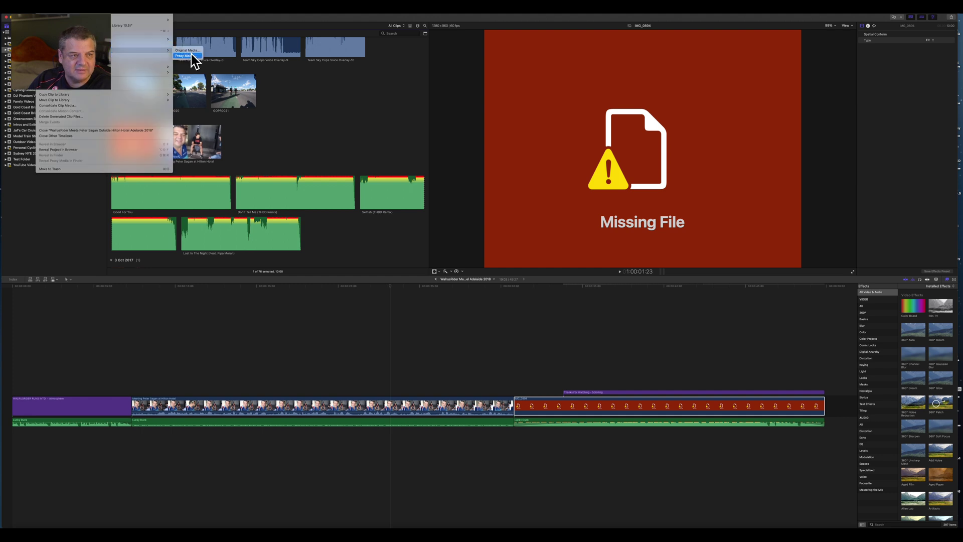
left_click(193, 50)
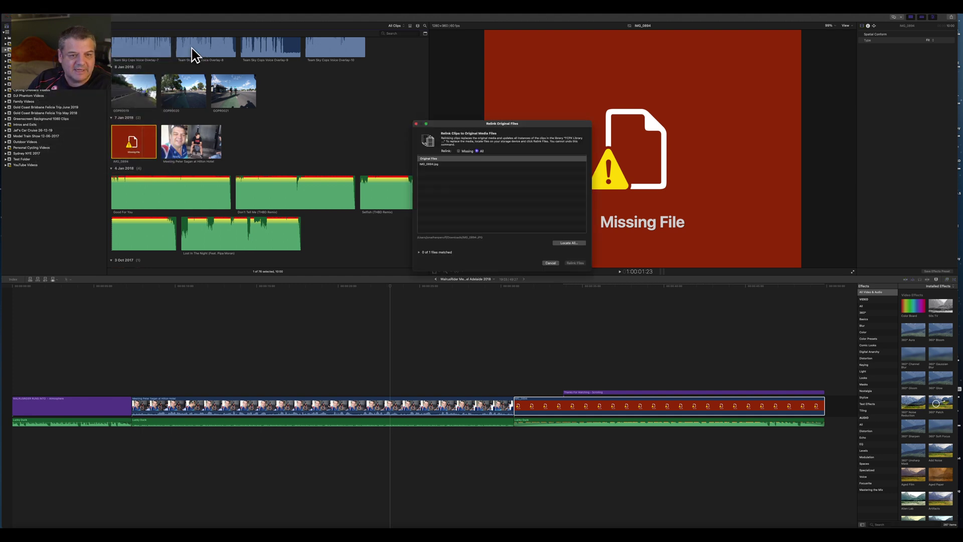
left_click(438, 164)
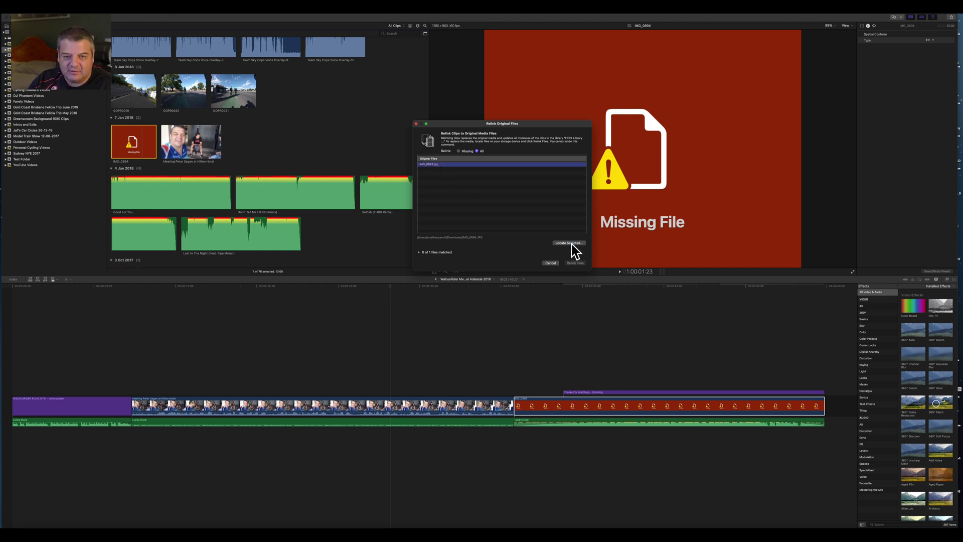
left_click(572, 243)
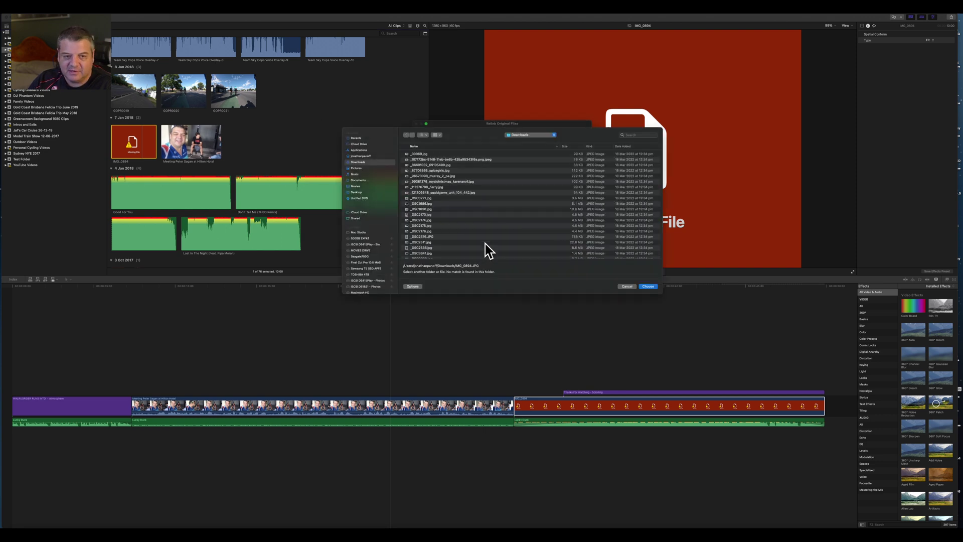
scroll(377, 280, "down", 5)
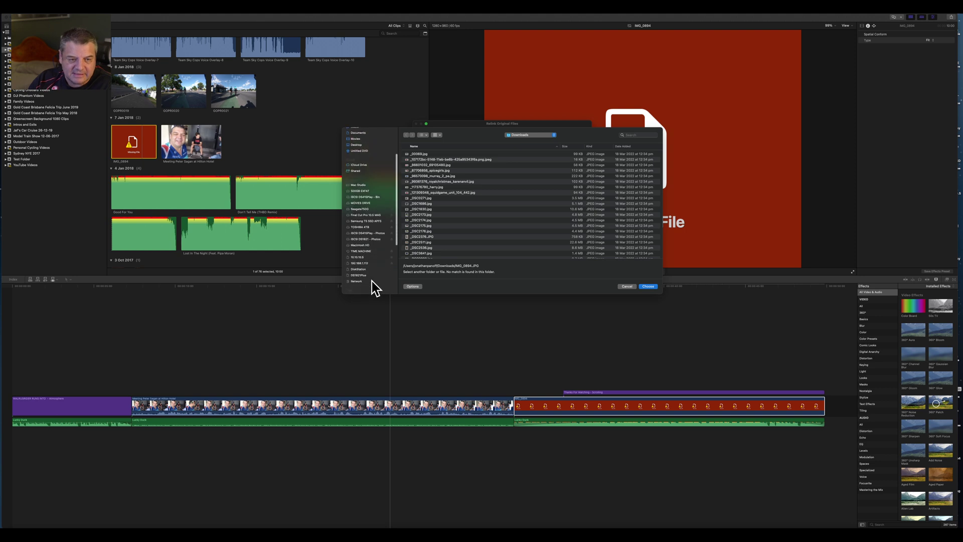
left_click(366, 261)
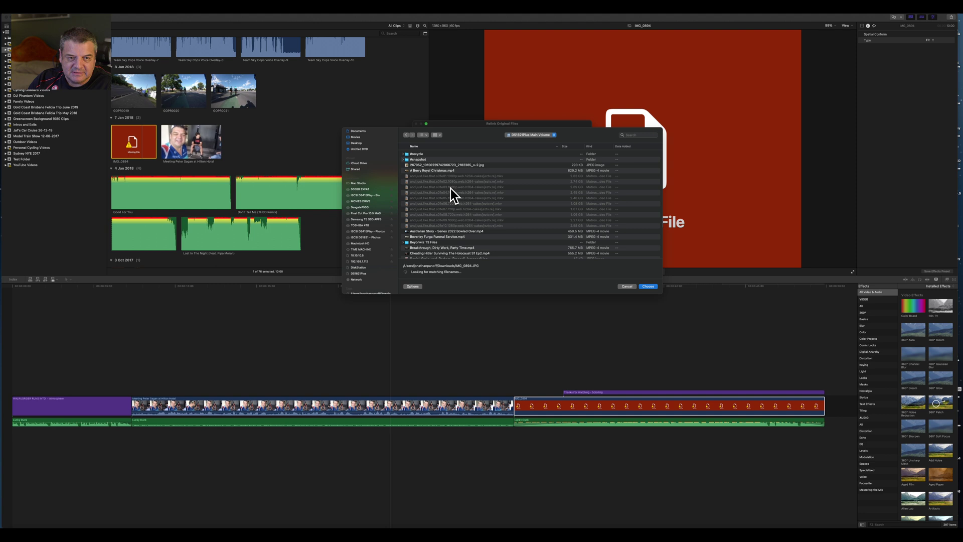
scroll(451, 193, "down", 5)
scroll(450, 193, "down", 5)
scroll(451, 194, "down", 5)
scroll(450, 194, "down", 3)
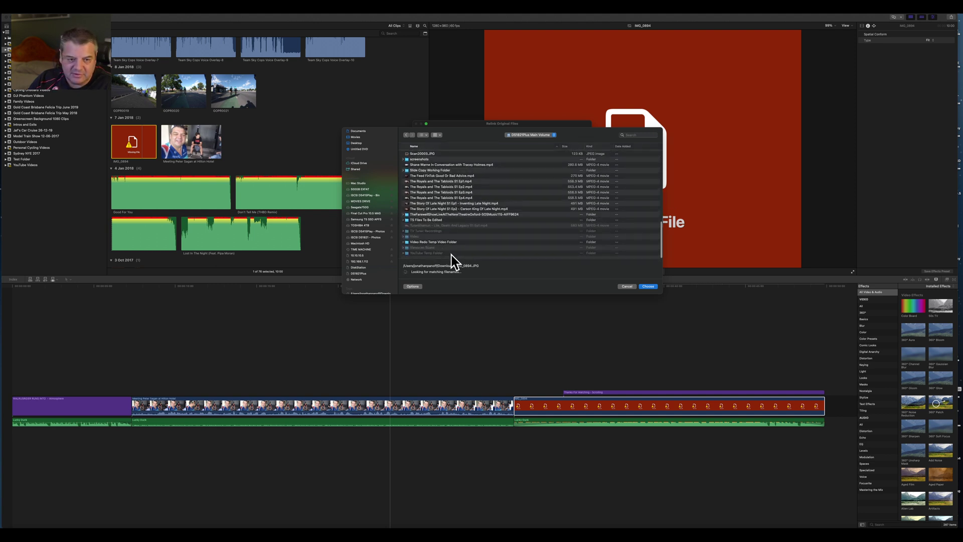
left_click(650, 287)
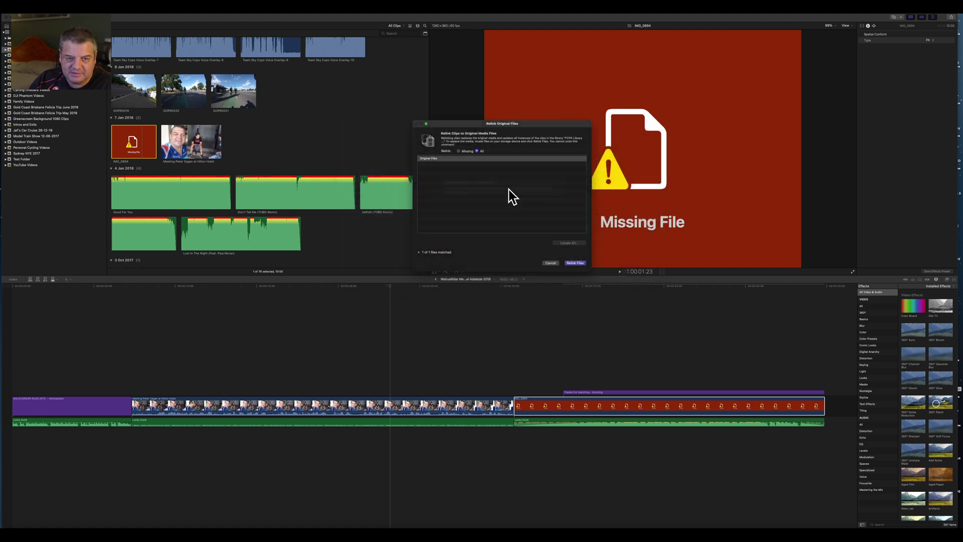
left_click(576, 263)
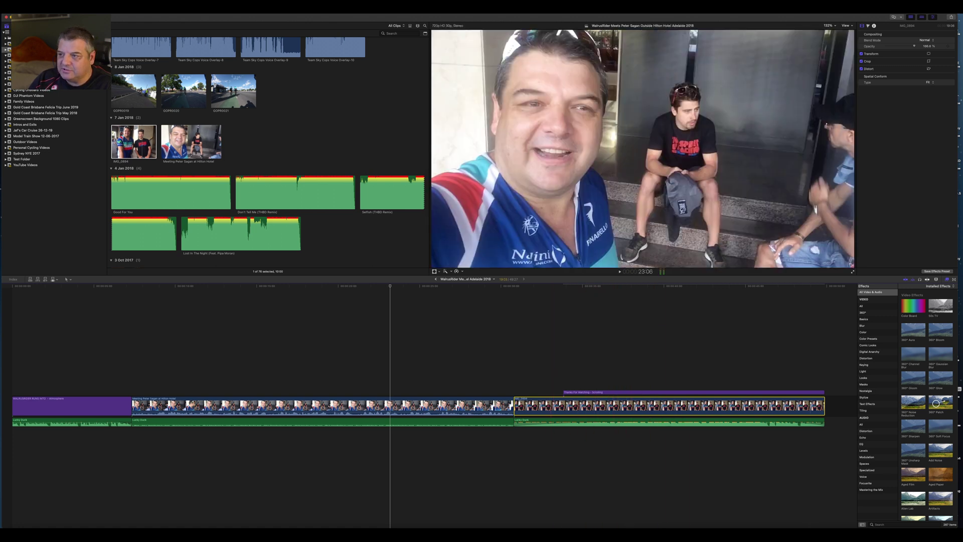
Step: Show the YouTube Temp Folder and Screenshots/Files Used in FCPX in separate Finder windows
key("super+i")
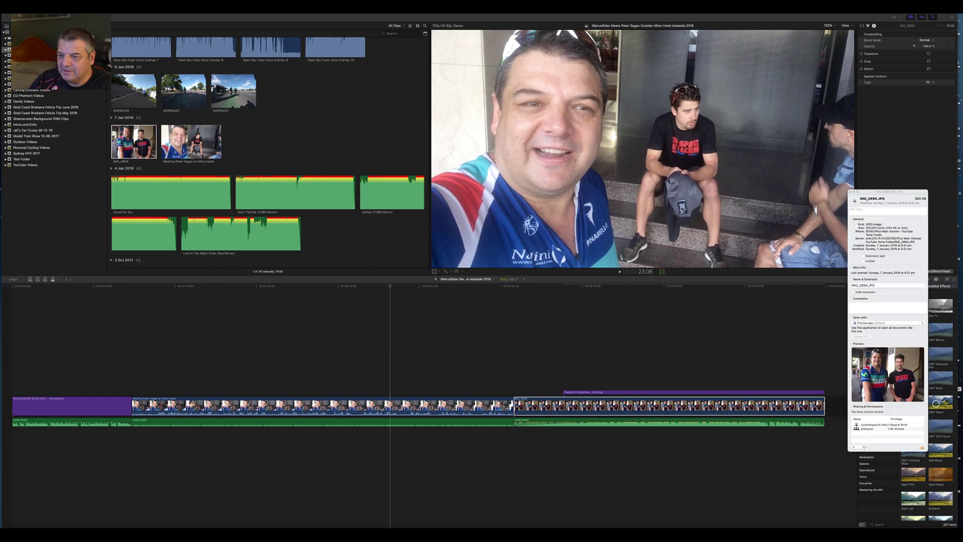
left_click_drag(676, 275, 563, 282)
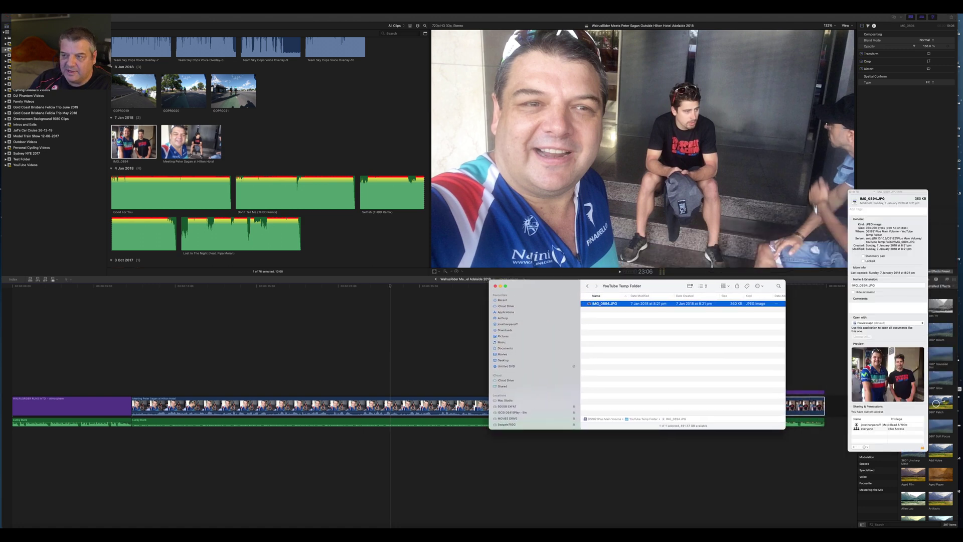
key("super+n")
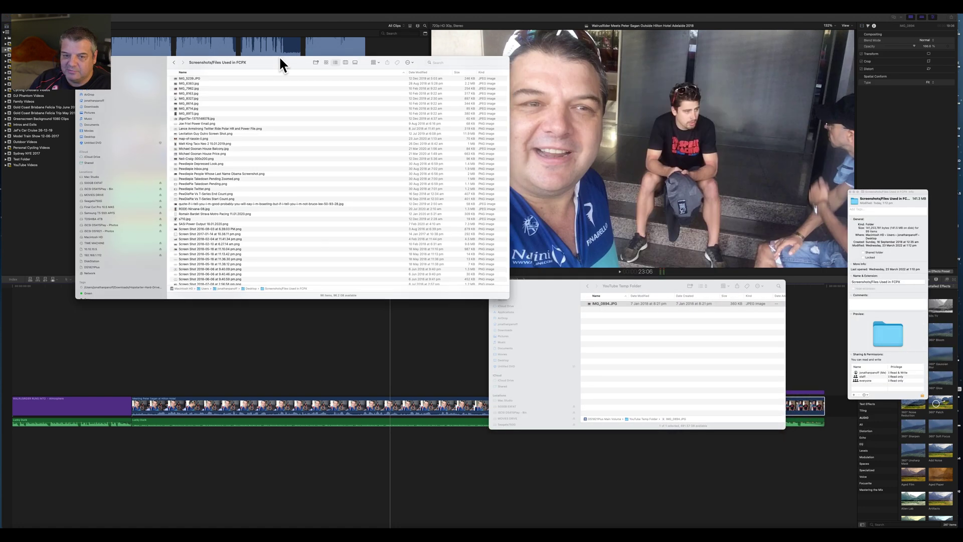
mouse_move(279, 56)
left_mouse_down()
mouse_move(311, 19)
mouse_move(282, 14)
left_mouse_up()
Step: Drag IMG_0894.JPG into Screenshots/Files Used in FCPX, leaving the temp folder empty
left_click(604, 304)
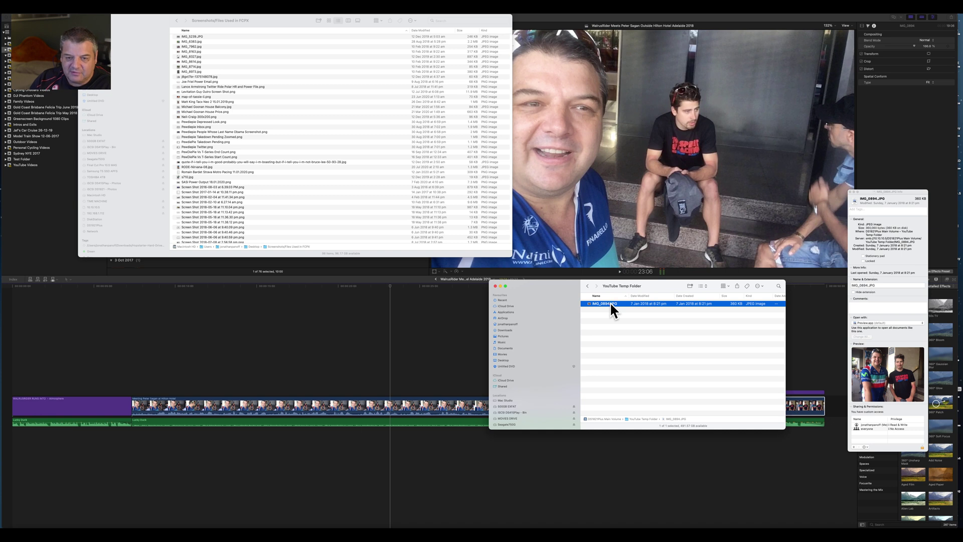
left_click_drag(613, 310, 295, 160)
left_click_drag(308, 128, 309, 129)
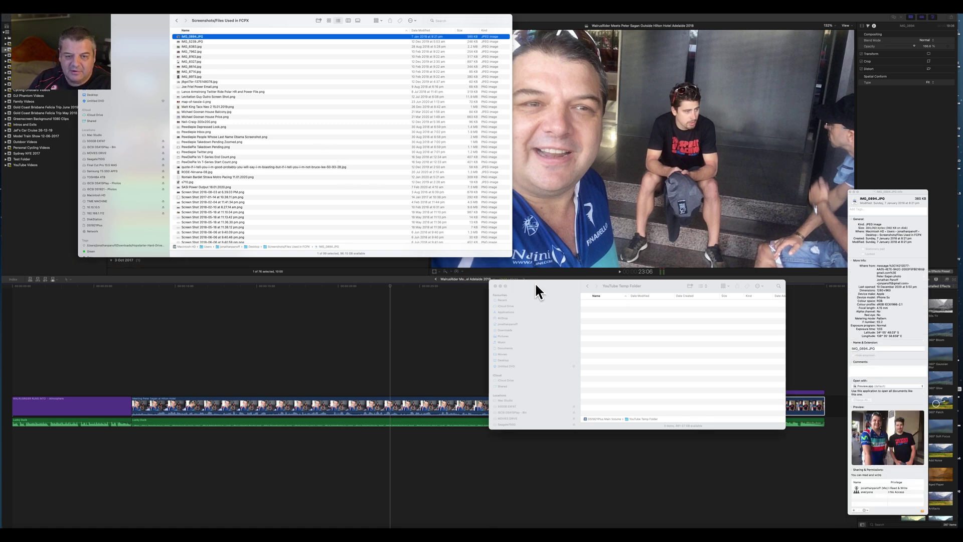
left_click_drag(536, 285, 516, 305)
mouse_move(512, 305)
left_mouse_down()
mouse_move(357, 293)
mouse_move(288, 271)
mouse_move(338, 284)
left_mouse_up()
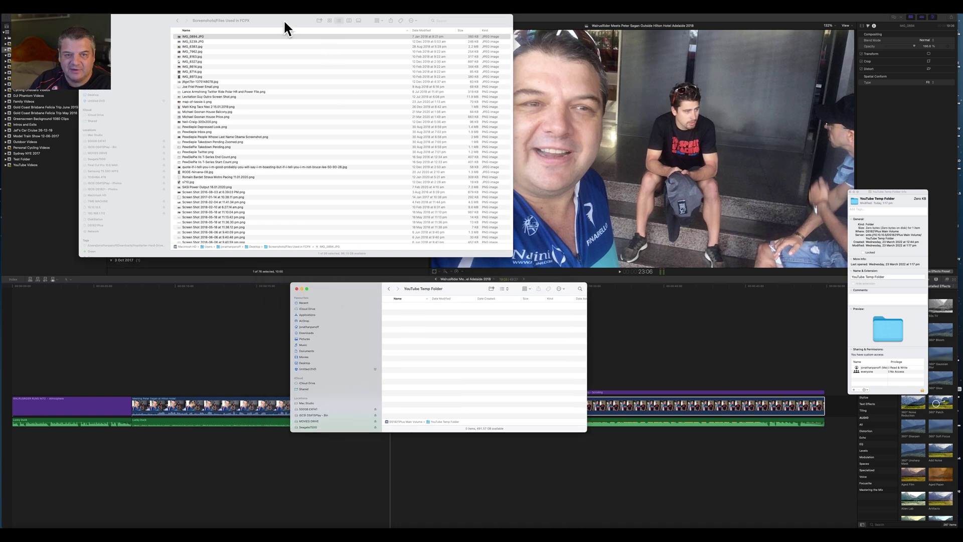
mouse_move(284, 19)
left_mouse_down()
mouse_move(438, 56)
mouse_move(504, 51)
left_mouse_up()
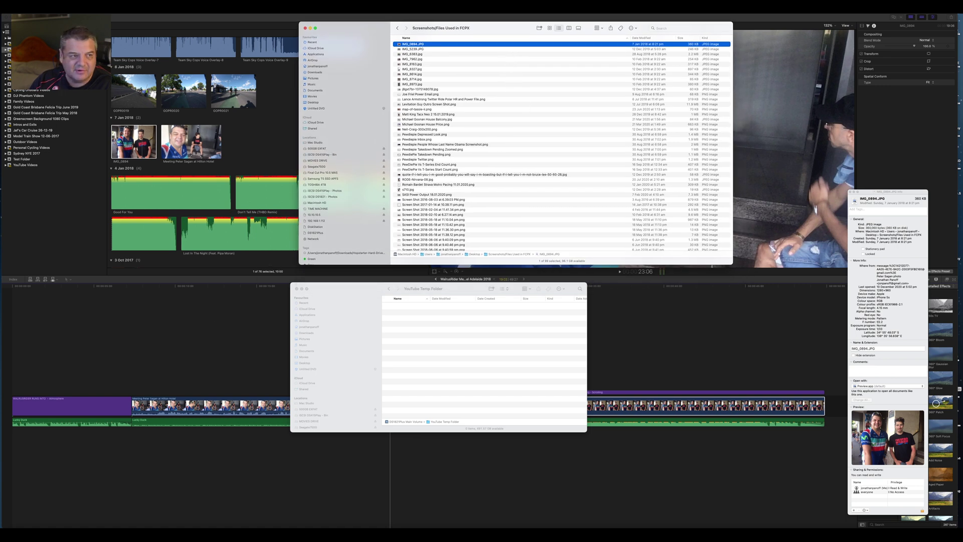
Step: Reselect the again-missing IMG_0894 clip in its library event
key("Down")
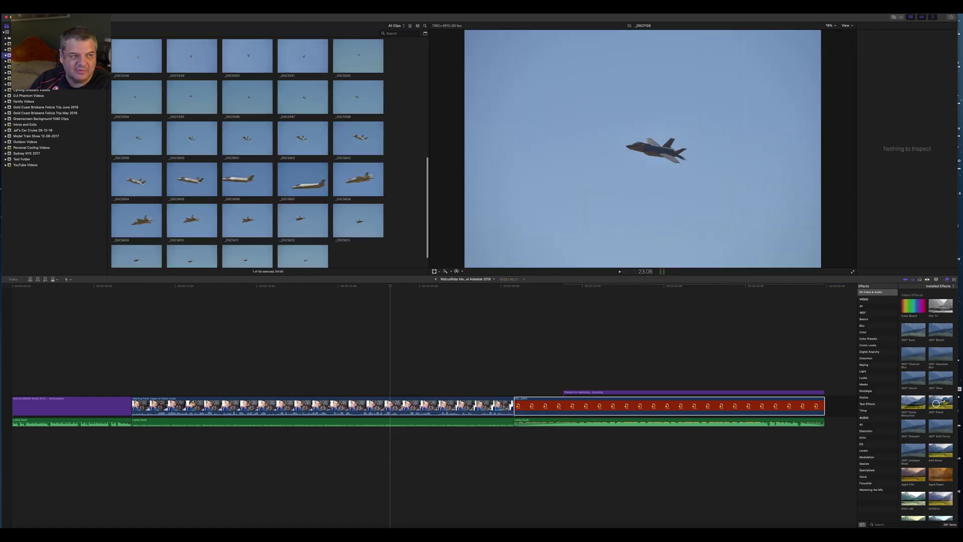
key("Up")
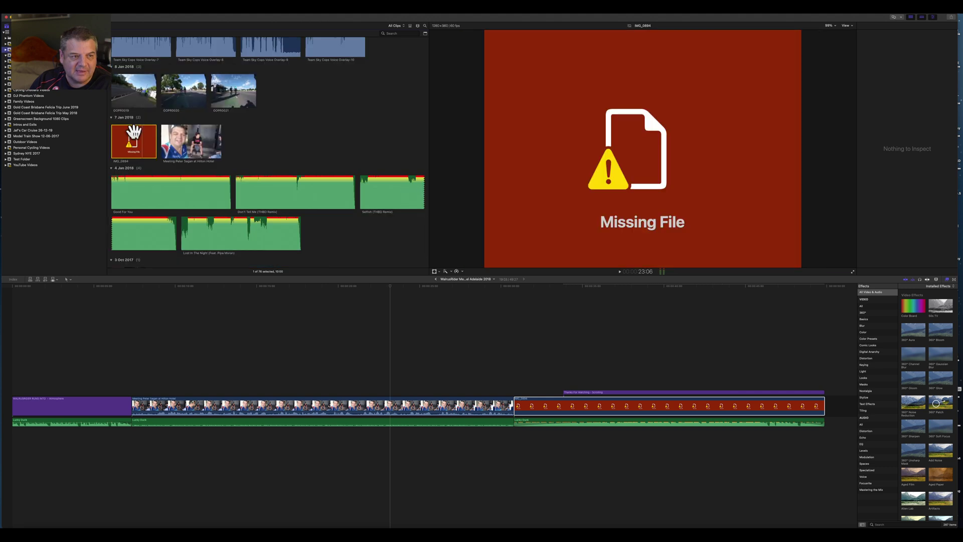
left_click(132, 144)
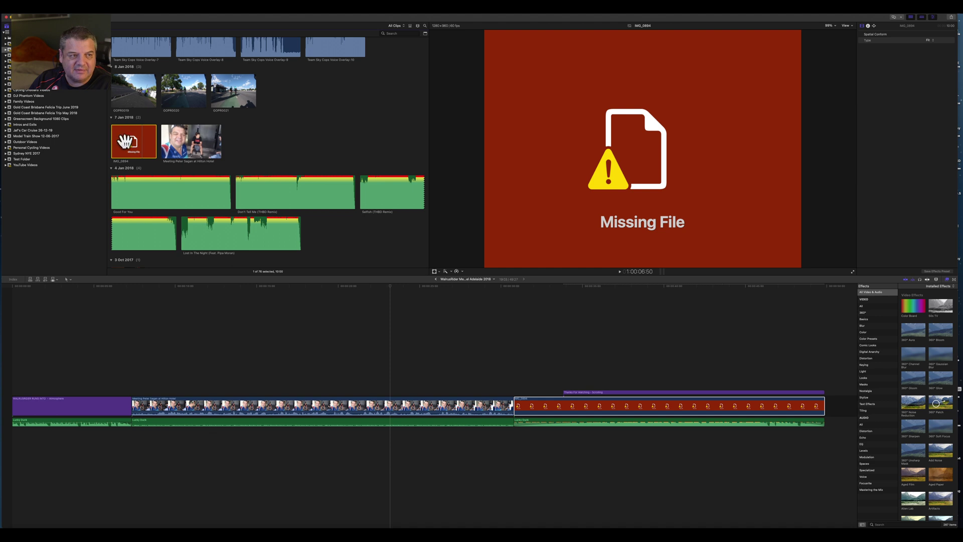
right_click(134, 148)
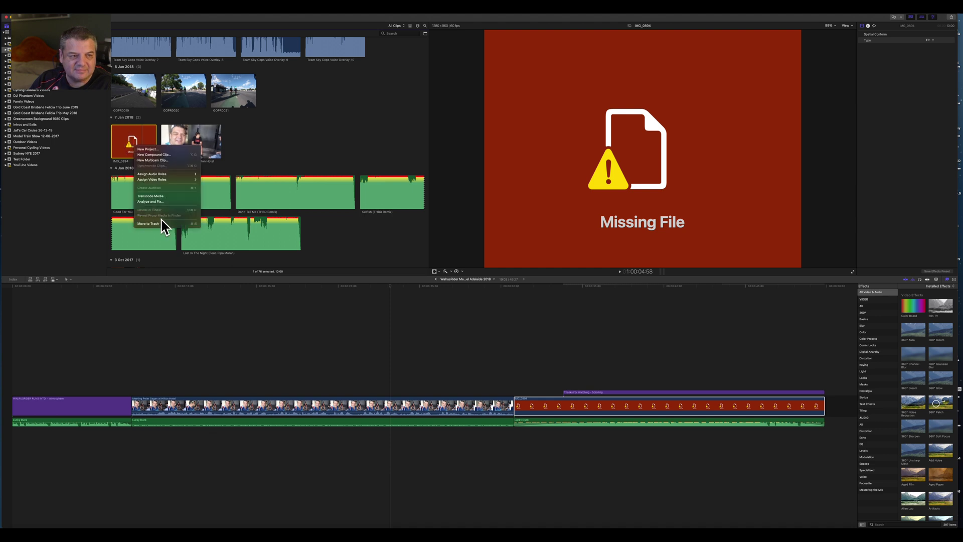
key("Escape")
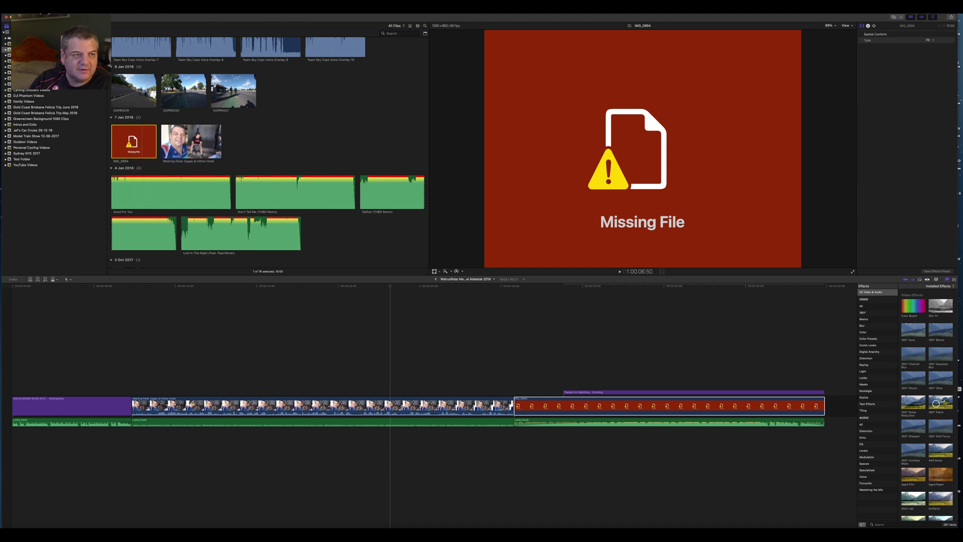
Step: Relink IMG_0894.jpg to the copy in Desktop > Screenshots/Files Used in FCPX
left_click(44, 7)
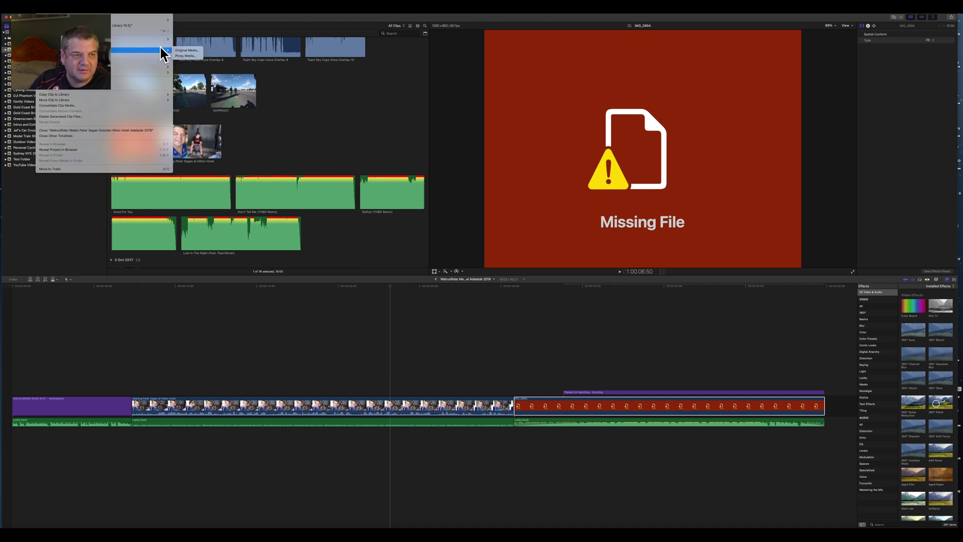
left_click(192, 51)
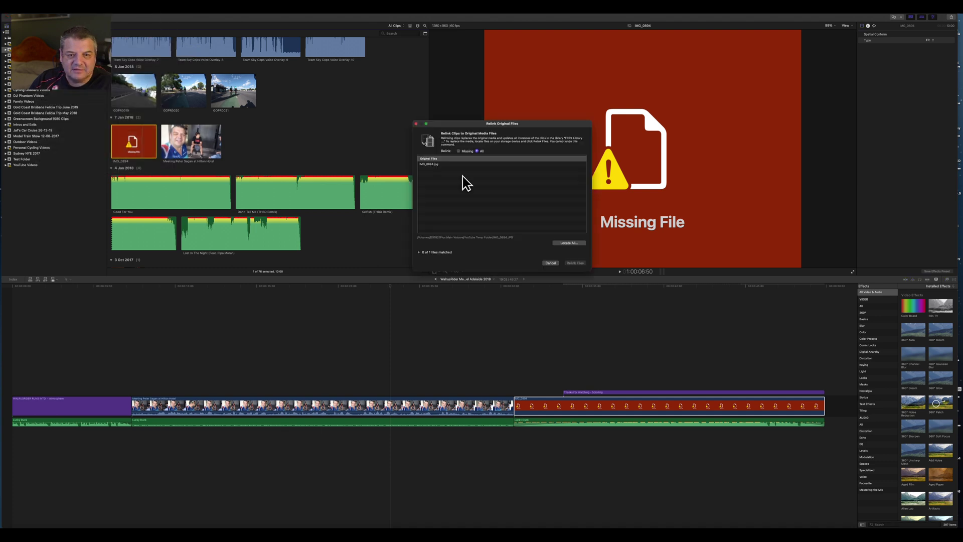
left_click(451, 164)
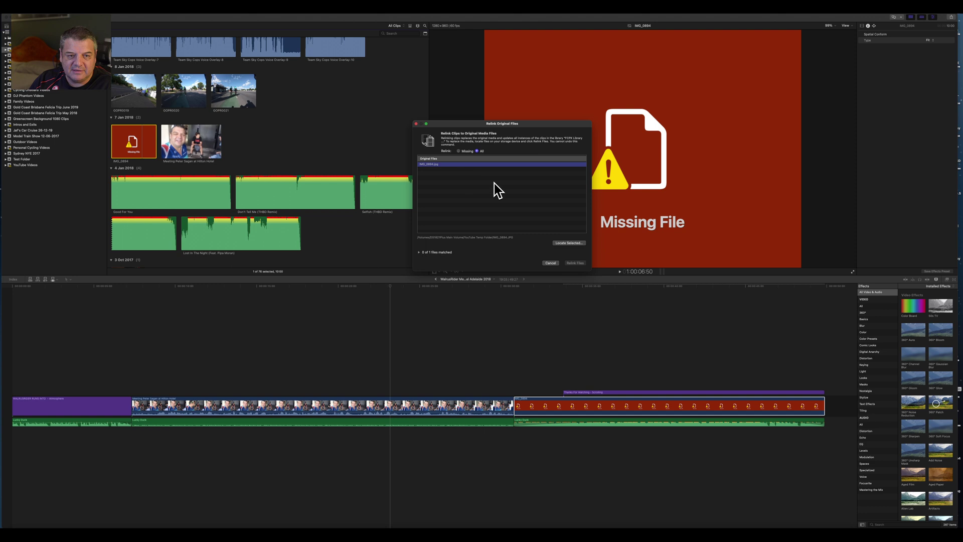
left_click(572, 243)
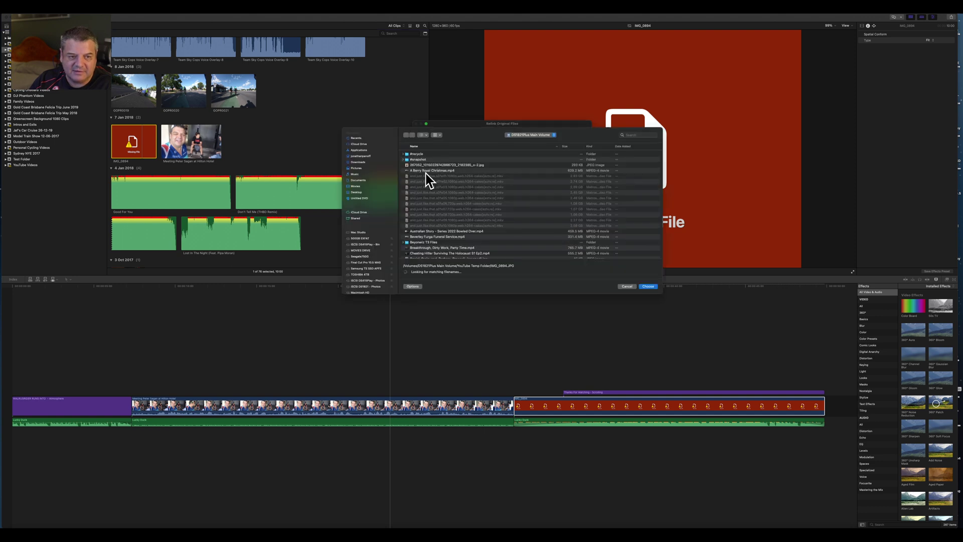
left_click(366, 193)
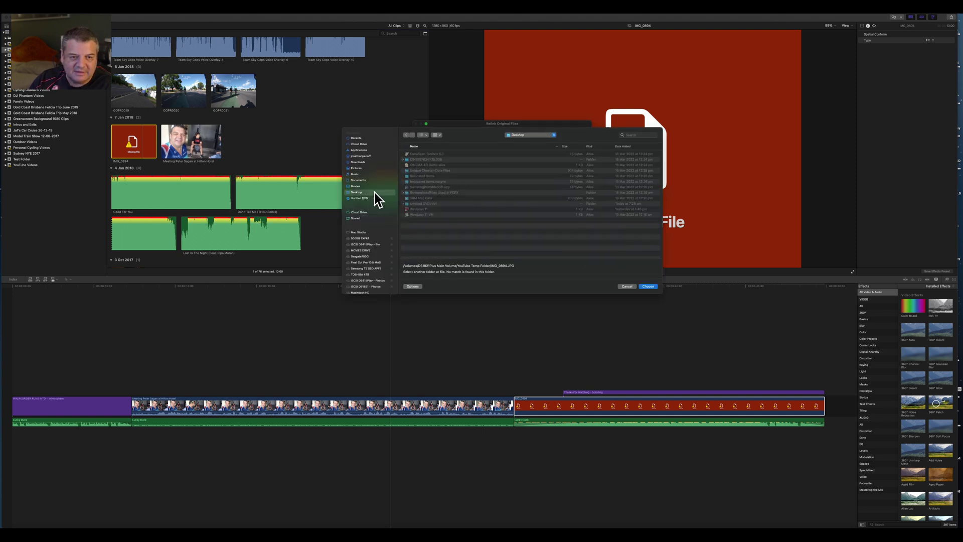
scroll(499, 191, "down", 5)
scroll(498, 191, "down", 5)
scroll(498, 192, "down", 5)
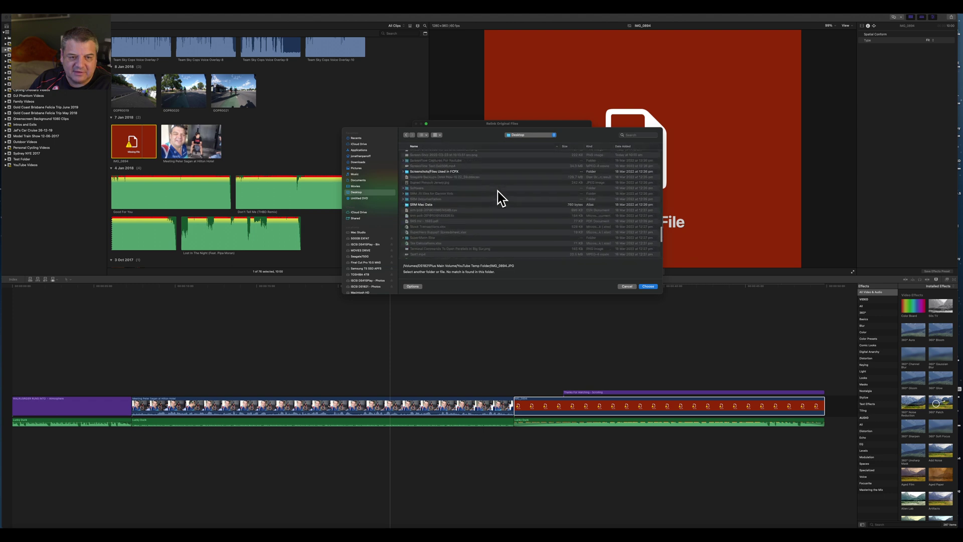
scroll(498, 192, "down", 5)
left_click(465, 170)
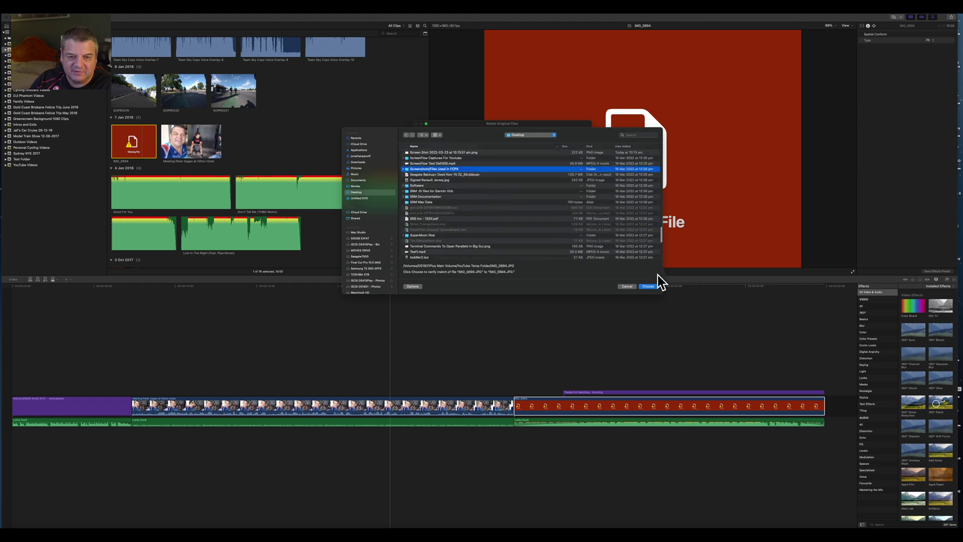
left_click(650, 286)
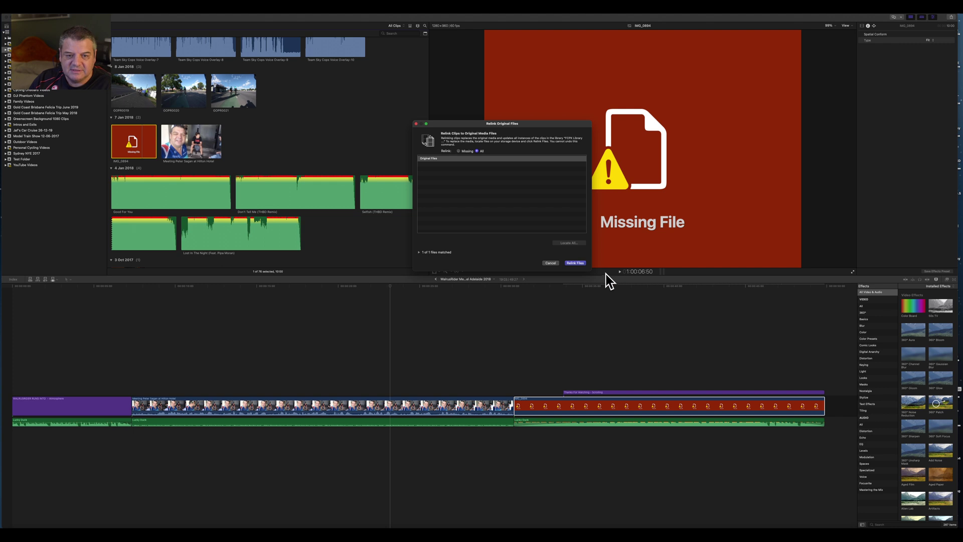
left_click(577, 263)
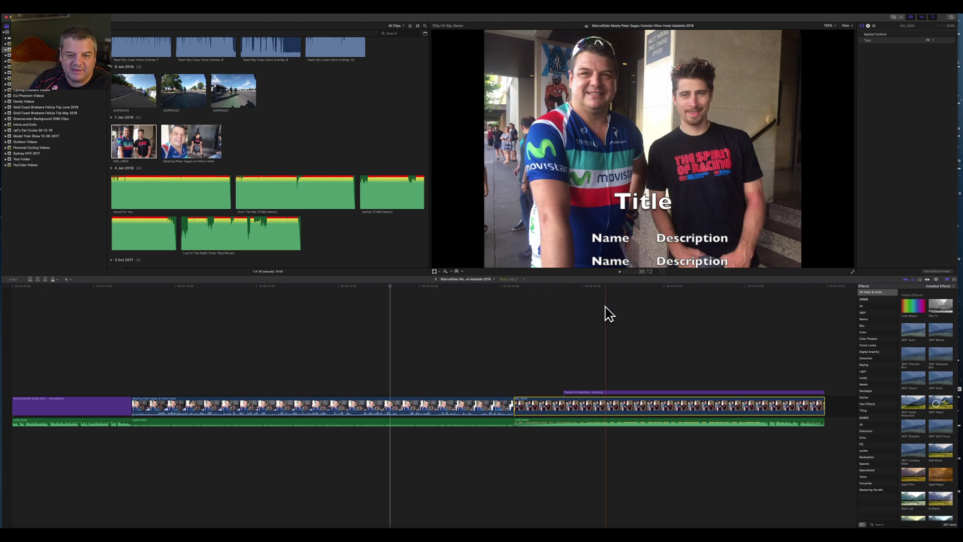